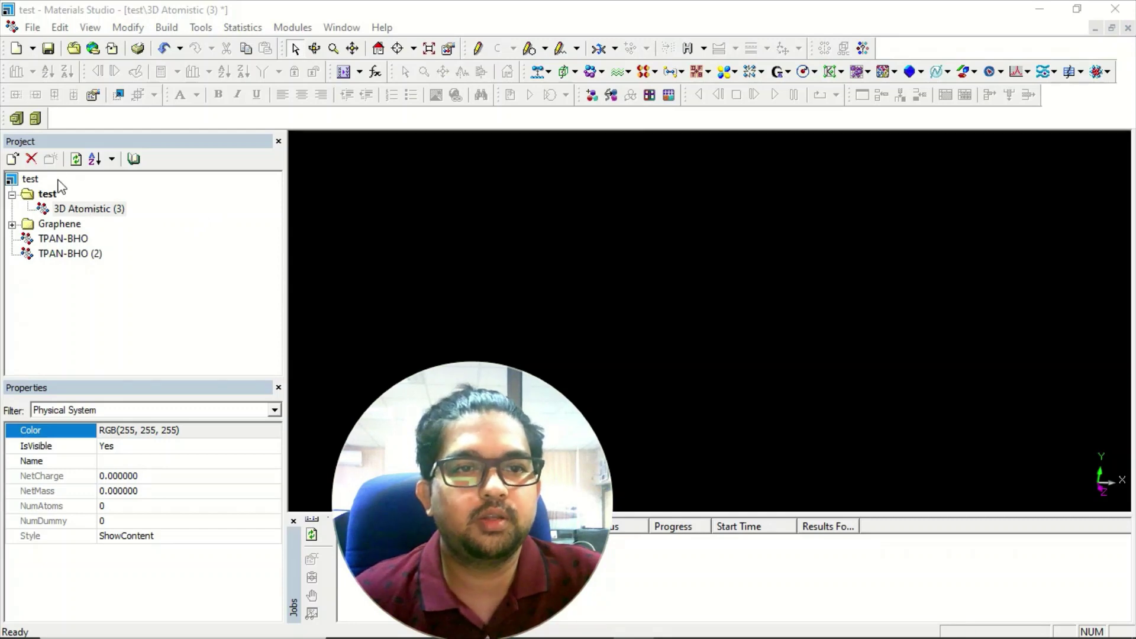
# Step: Begin importing a document into the test folder and browse the Examples folders
pyautogui.click(45, 194)
pyautogui.rightClick(44, 196)
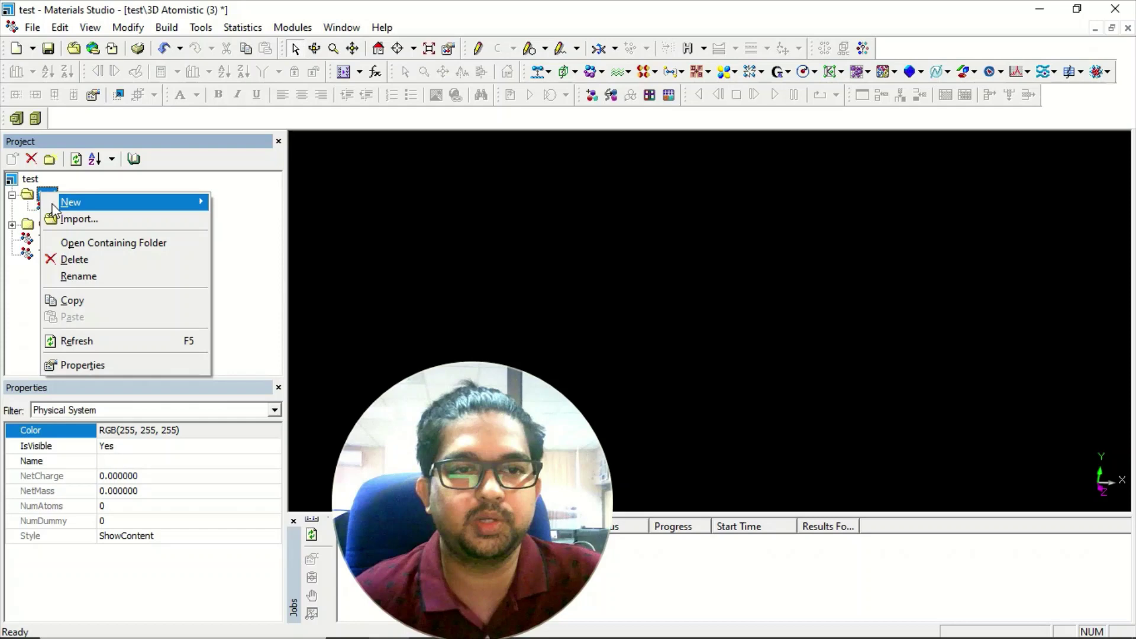
pyautogui.click(77, 219)
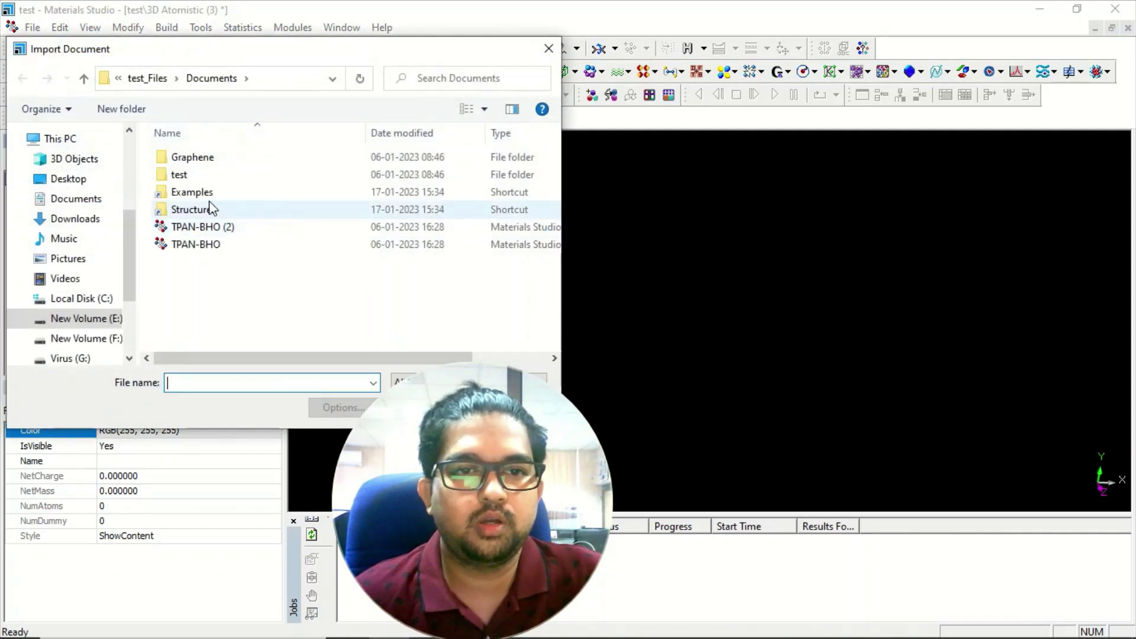
pyautogui.doubleClick(197, 199)
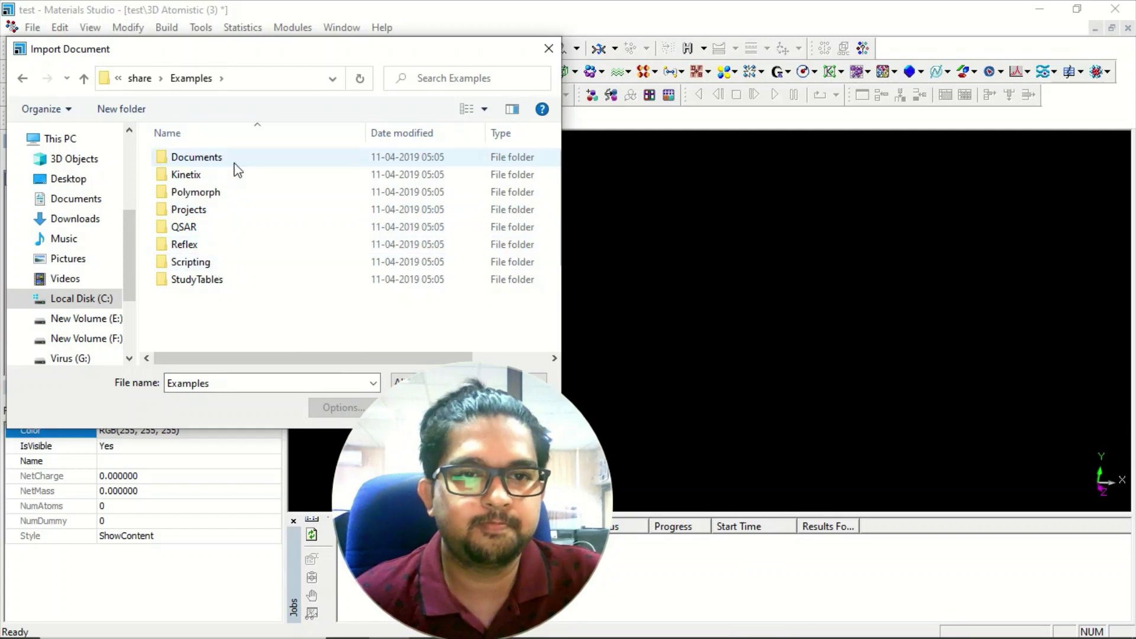
pyautogui.click(145, 79)
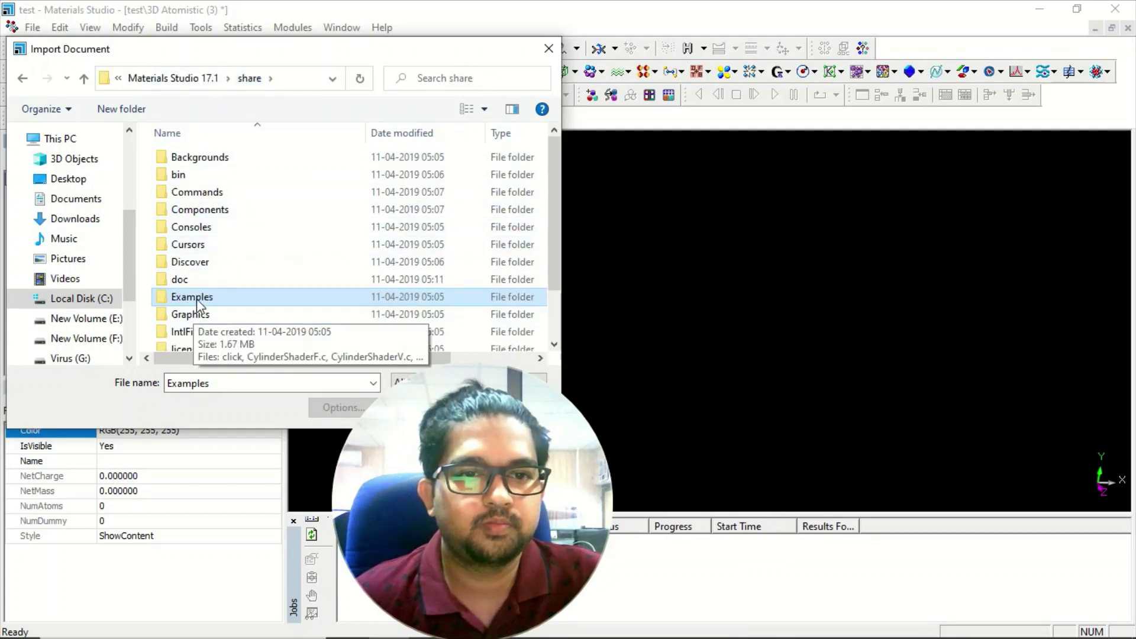
pyautogui.scroll(-1, 201, 296)
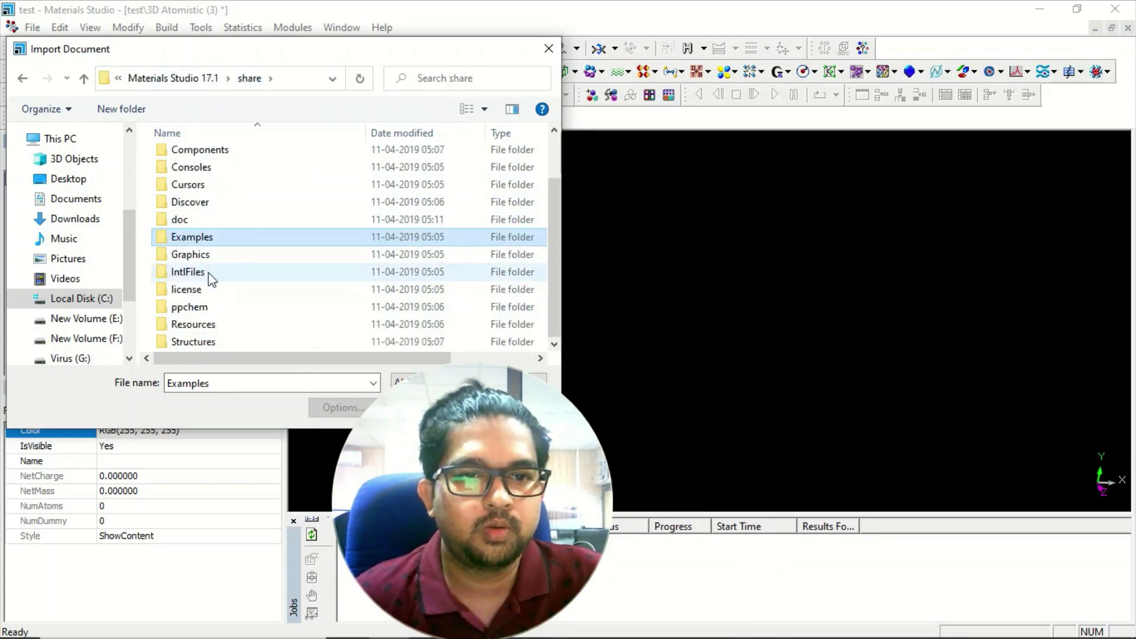
pyautogui.click(22, 80)
pyautogui.click(22, 79)
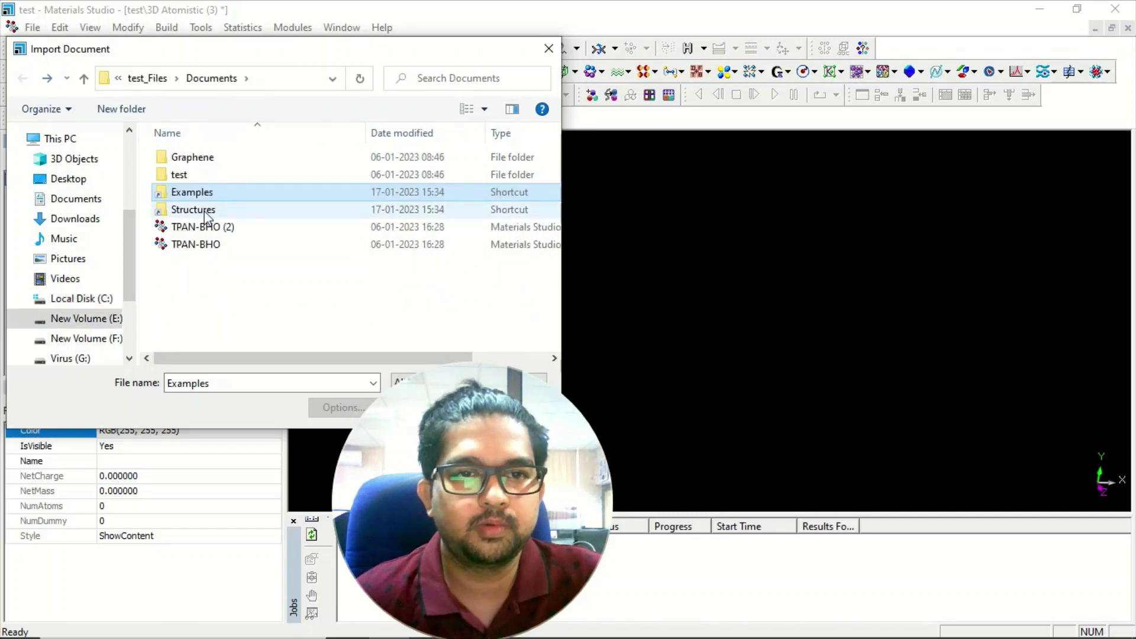
# Step: Import Cu2O from Structures > metal-oxides into the test folder
pyautogui.doubleClick(207, 207)
pyautogui.doubleClick(210, 209)
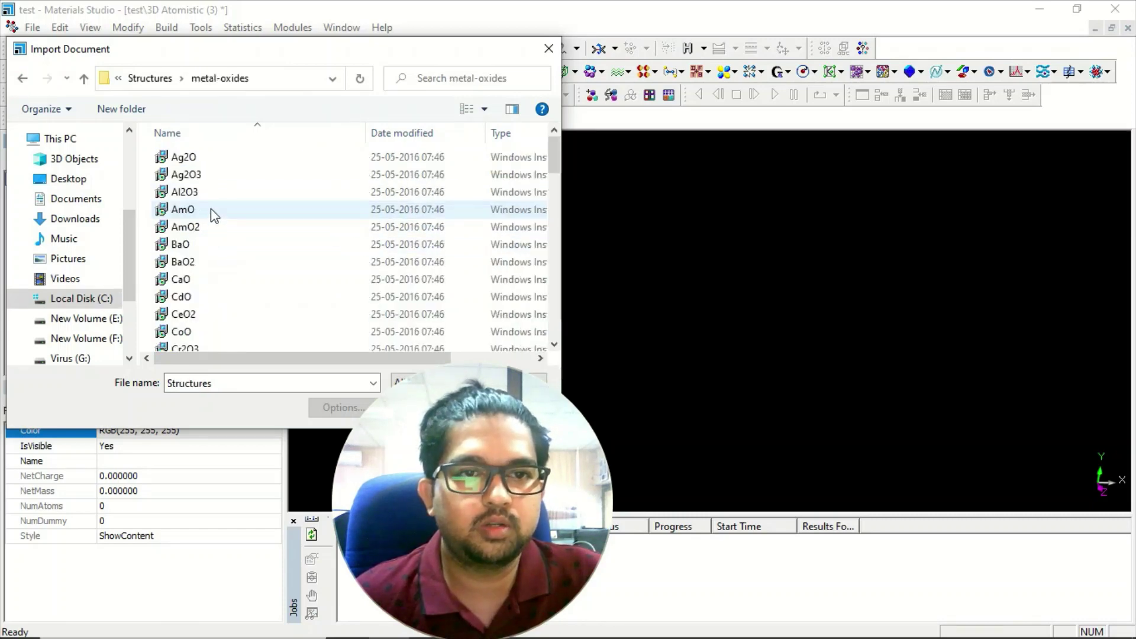
pyautogui.scroll(-3, 260, 278)
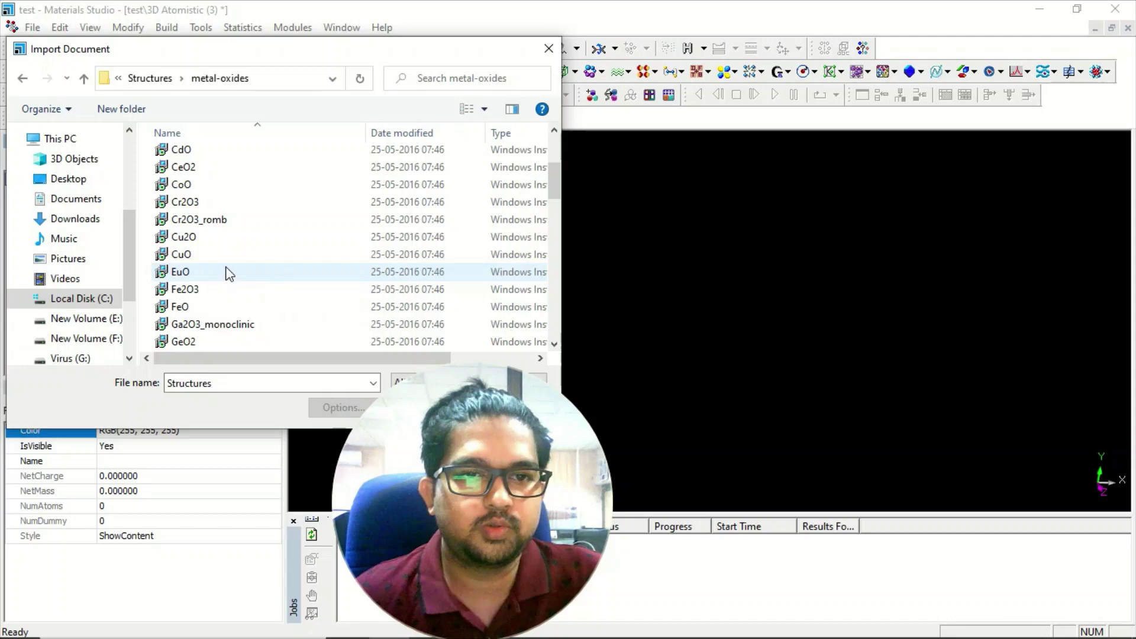
pyautogui.scroll(-1, 228, 271)
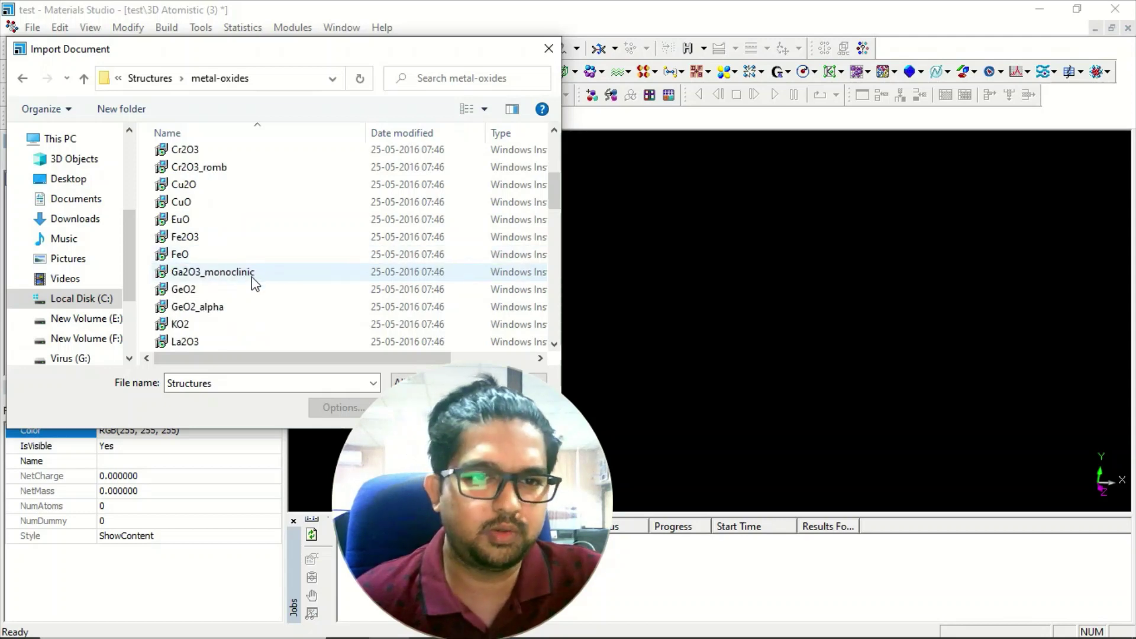
pyautogui.scroll(4, 255, 281)
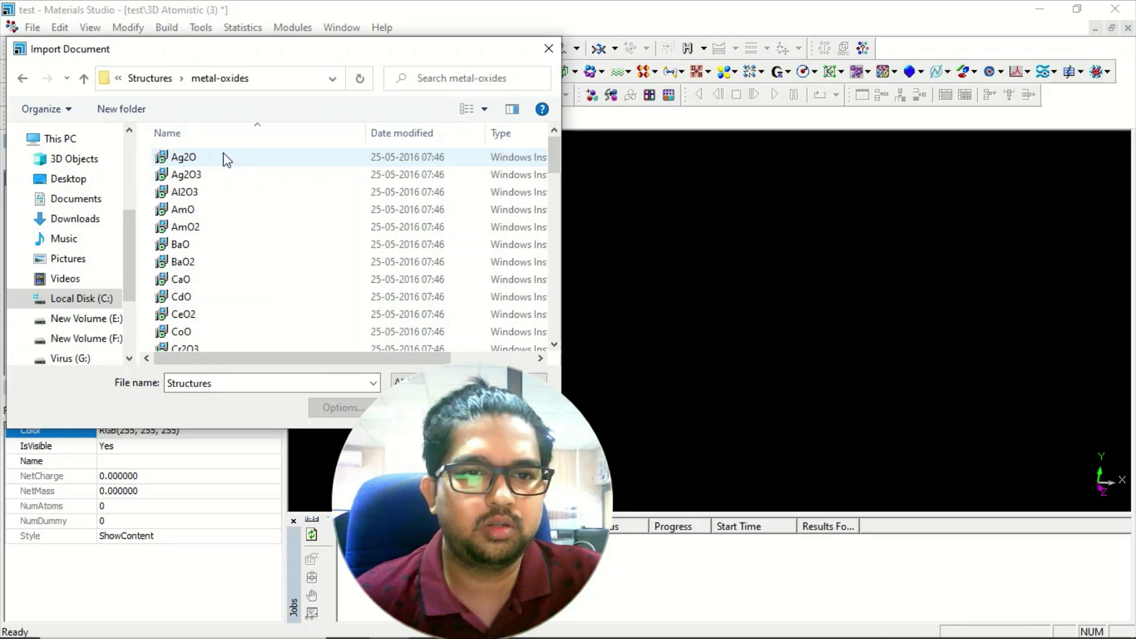
pyautogui.moveTo(557, 152); pyautogui.dragTo(540, 190)
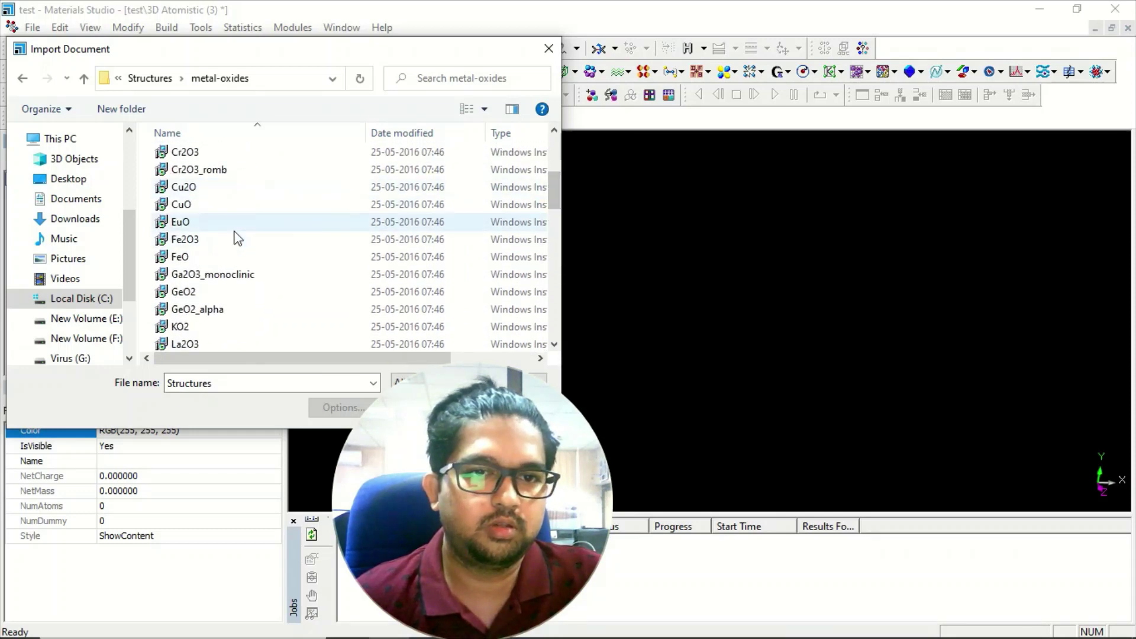
pyautogui.click(216, 188)
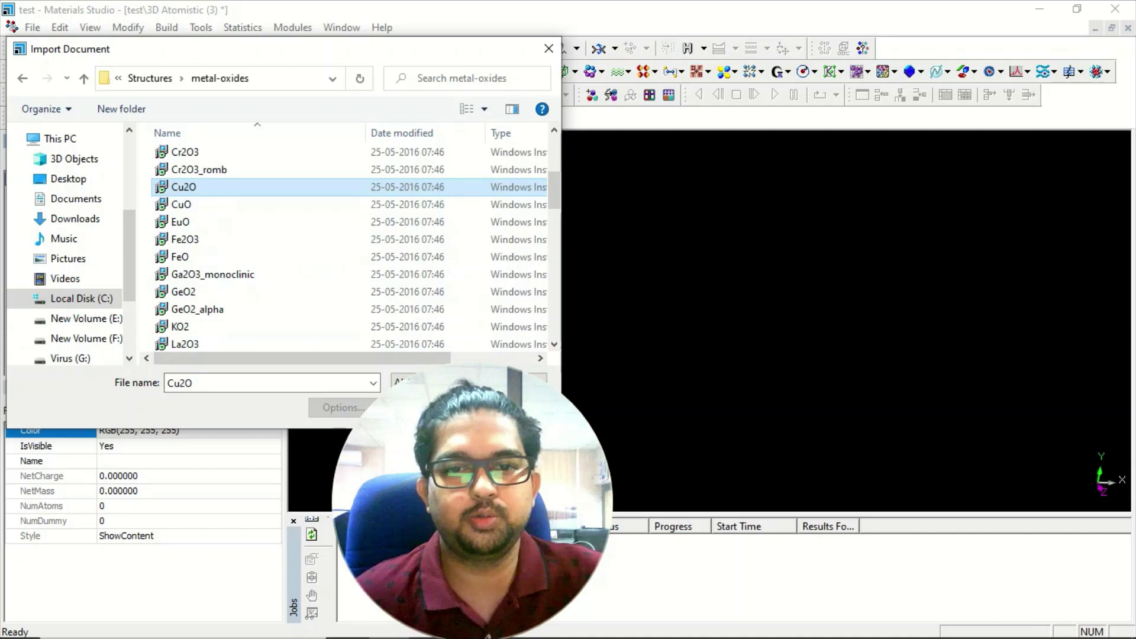
pyautogui.press('Return')
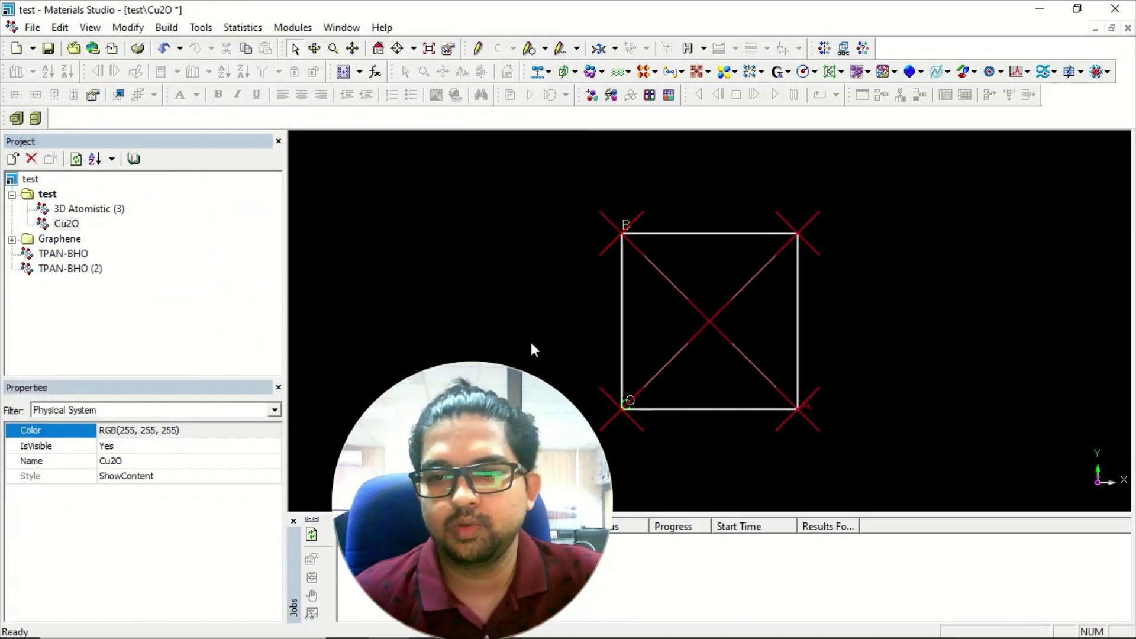
# Step: Render the Cu2O crystal as ball and stick with stick radius 0.1 and ball radius 0.3
pyautogui.moveTo(662, 370); pyautogui.dragTo(702, 310, button='right')
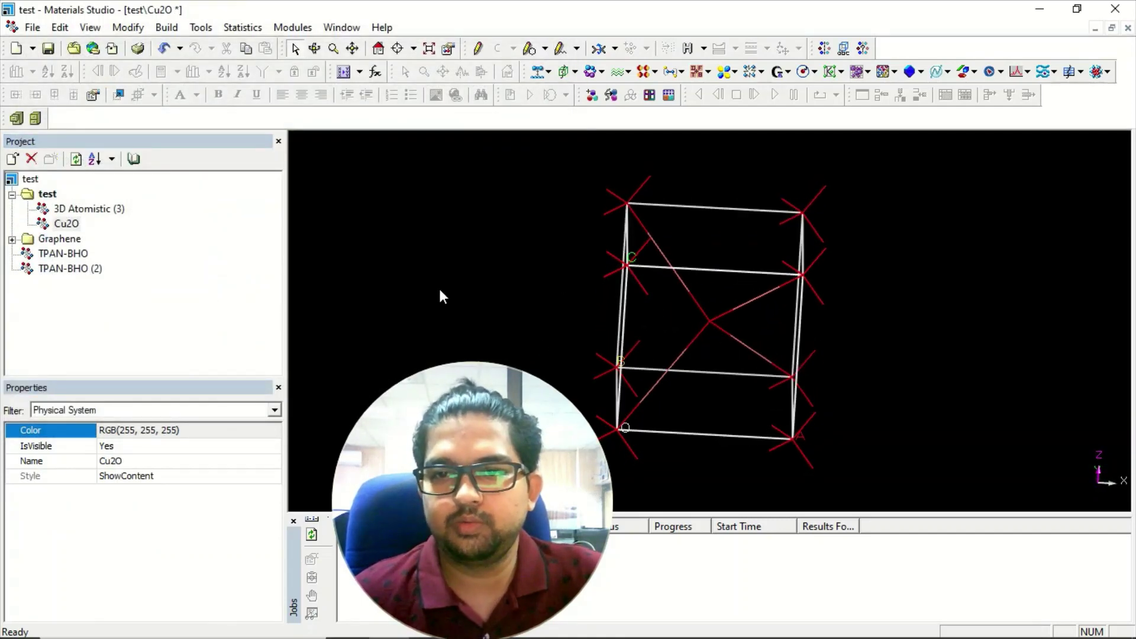
pyautogui.rightClick(359, 293)
pyautogui.click(408, 368)
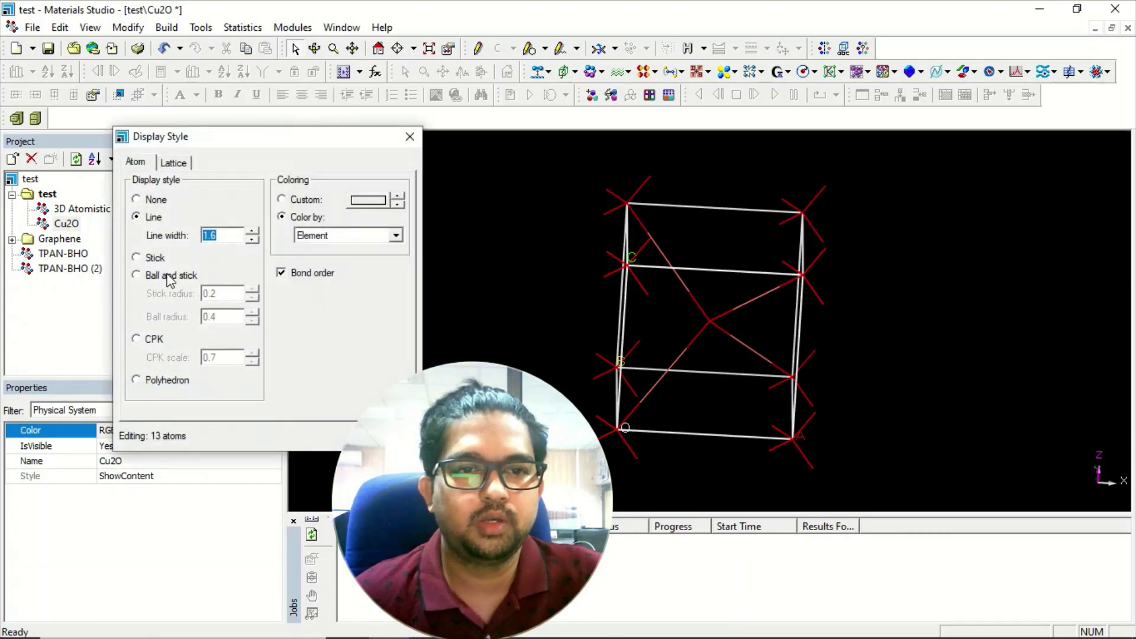
pyautogui.click(170, 276)
pyautogui.click(252, 298)
pyautogui.click(252, 321)
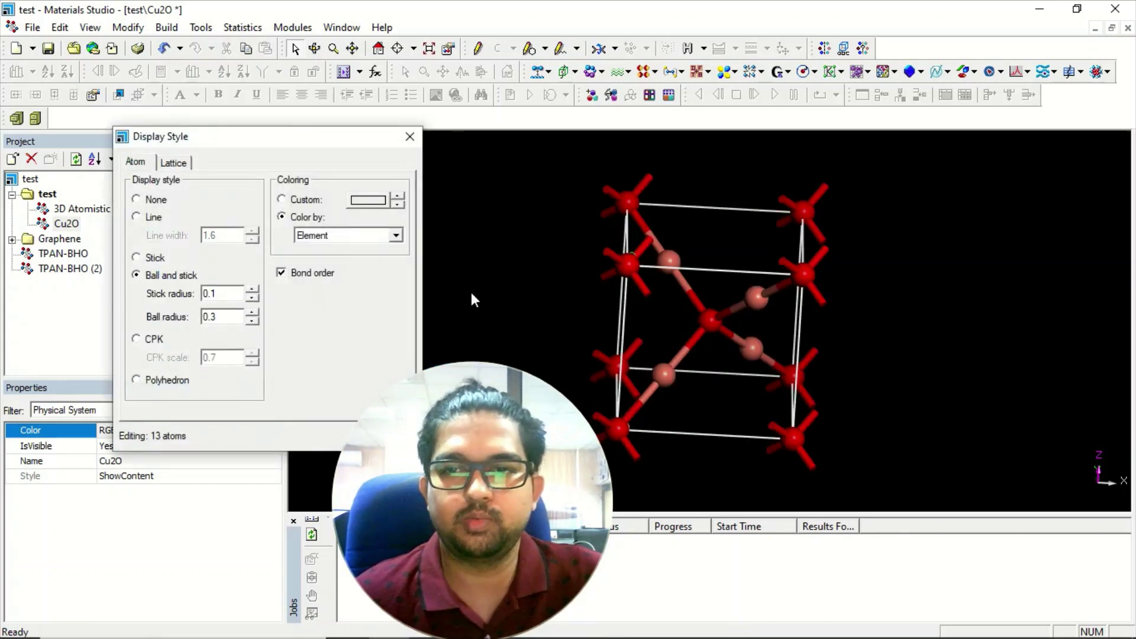
pyautogui.moveTo(708, 390); pyautogui.dragTo(669, 372, button='right')
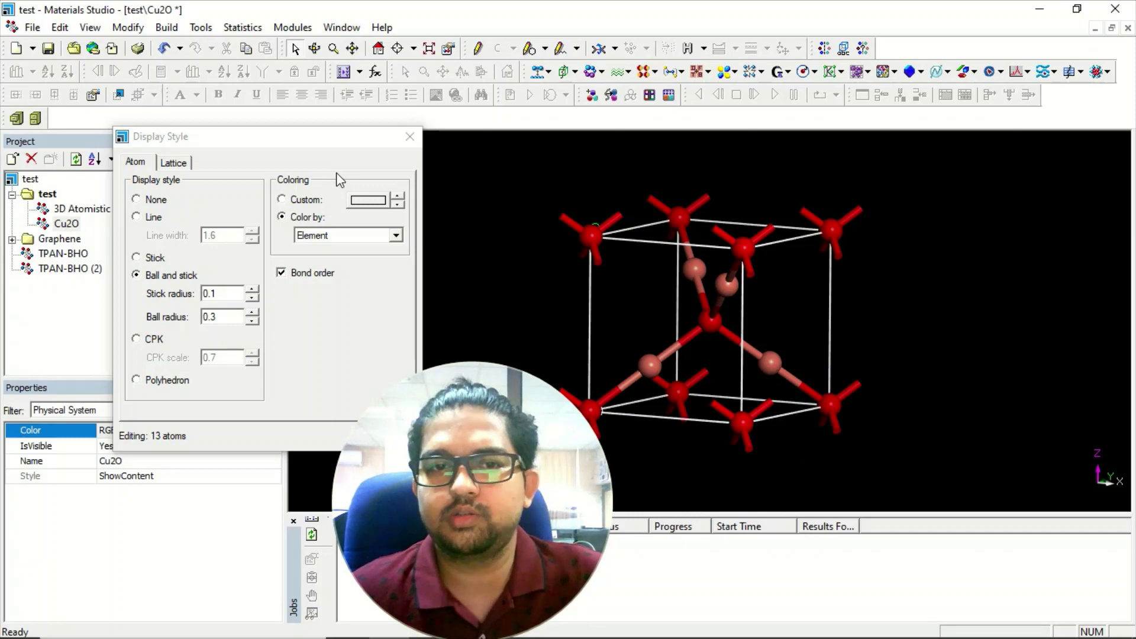
# Step: Cleave the Cu2O crystal along the (1 1 0) plane into a new surface document
pyautogui.click(411, 140)
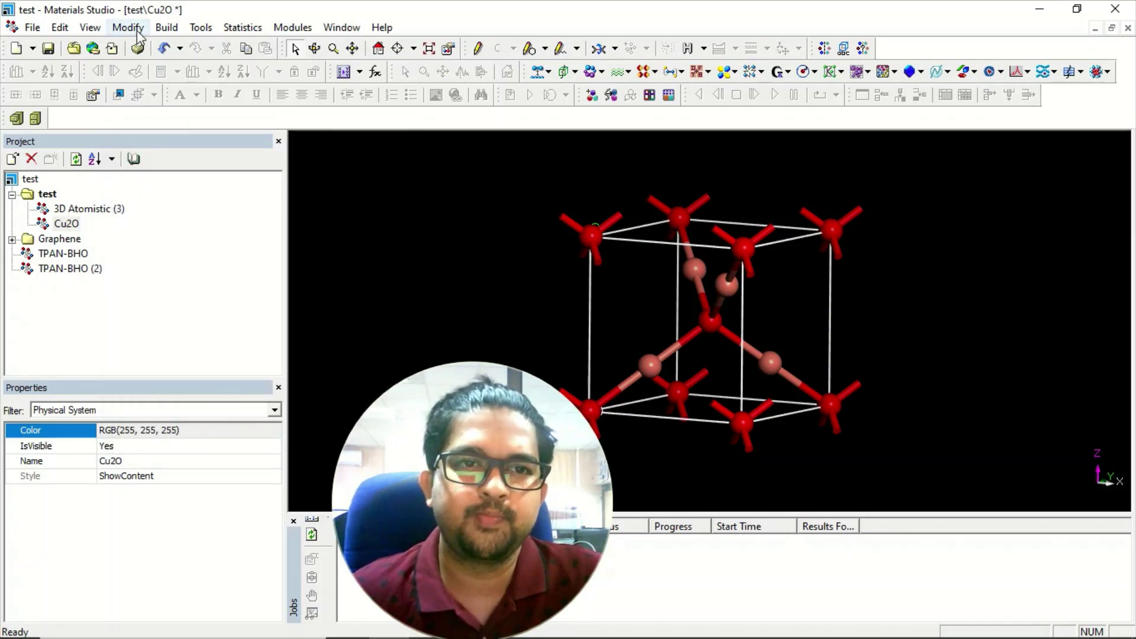
pyautogui.click(166, 29)
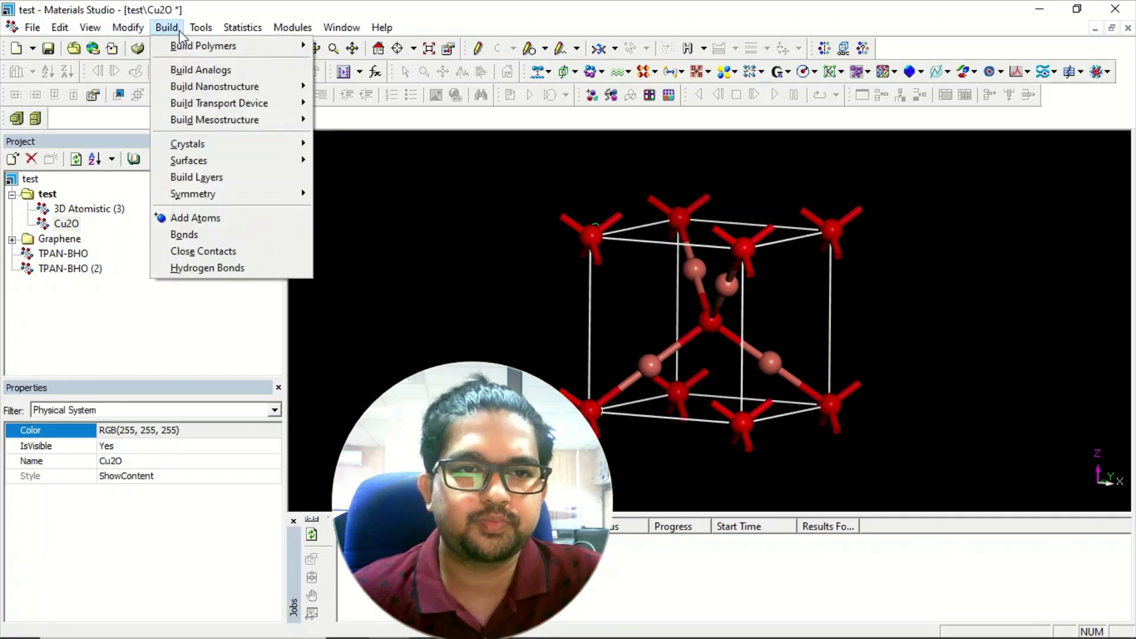
pyautogui.moveTo(225, 161)
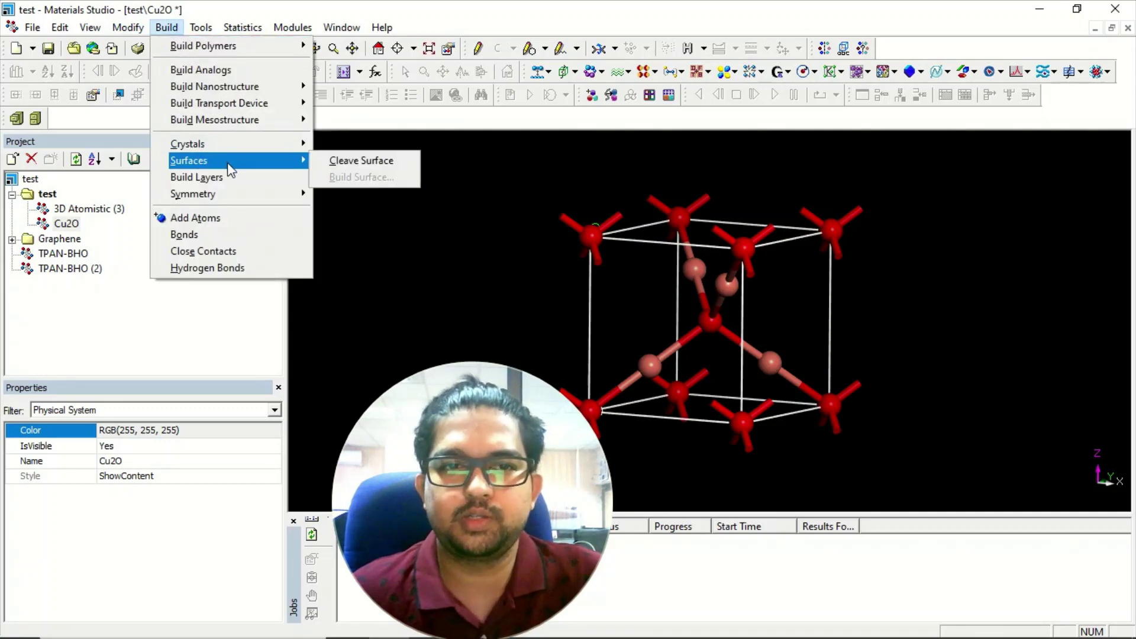
pyautogui.click(363, 163)
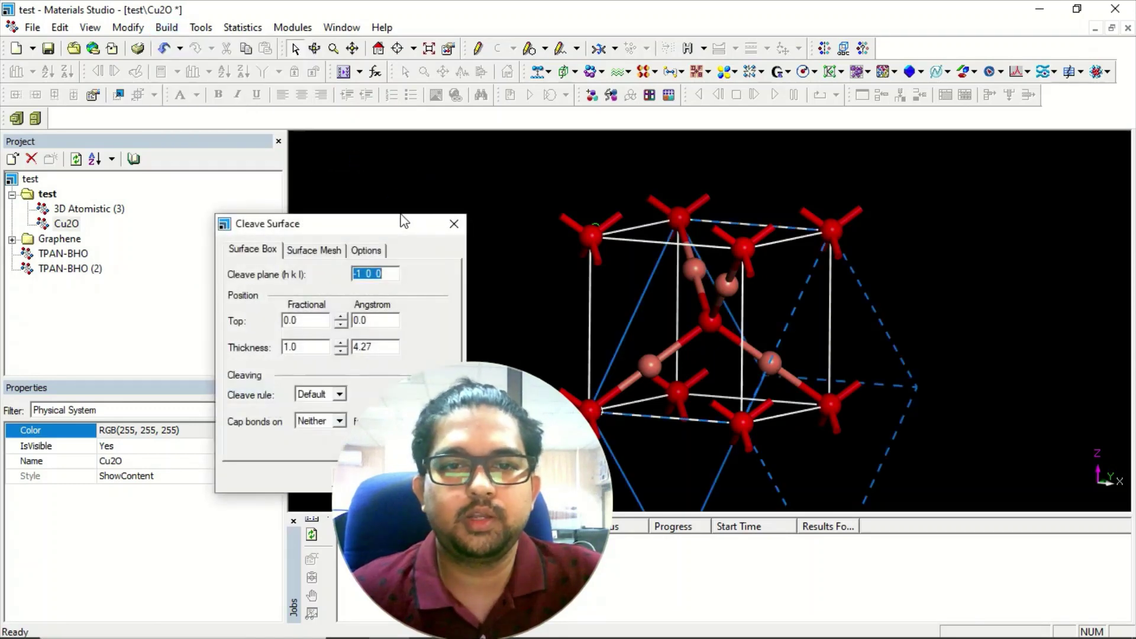
pyautogui.moveTo(379, 224); pyautogui.dragTo(321, 138)
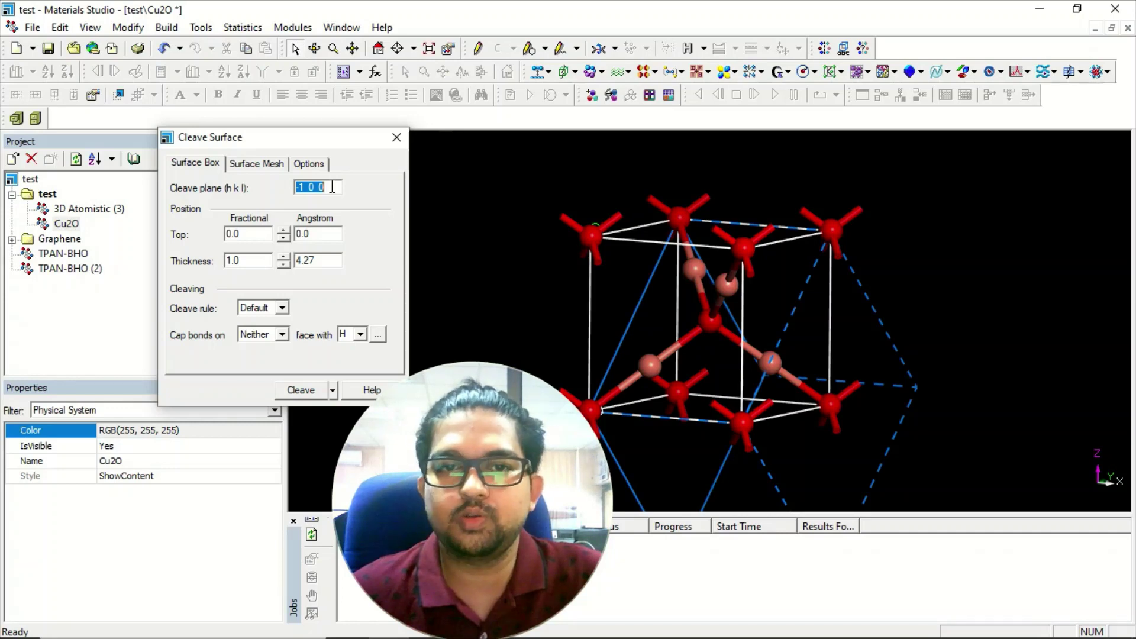
pyautogui.write('1')
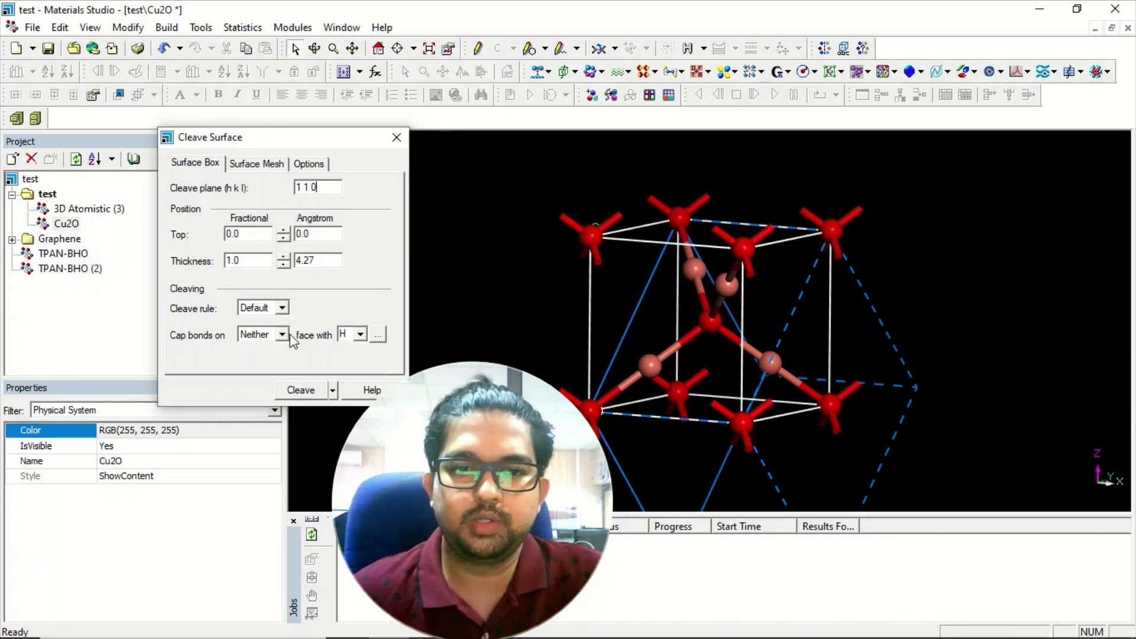
pyautogui.click(300, 390)
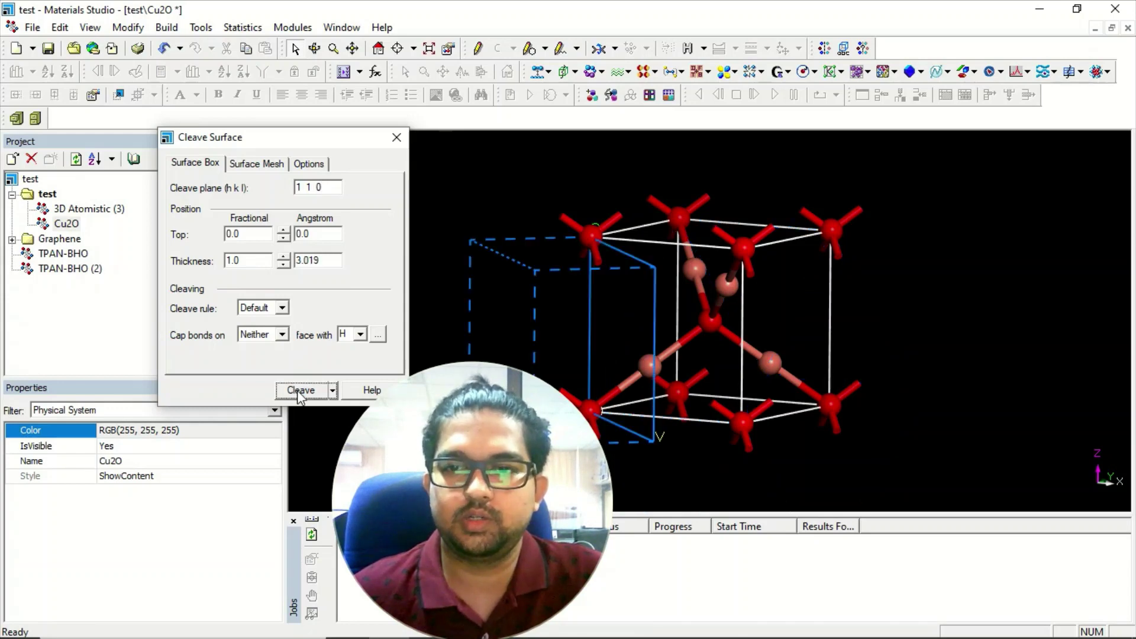
pyautogui.moveTo(710, 363); pyautogui.dragTo(684, 364, button='right')
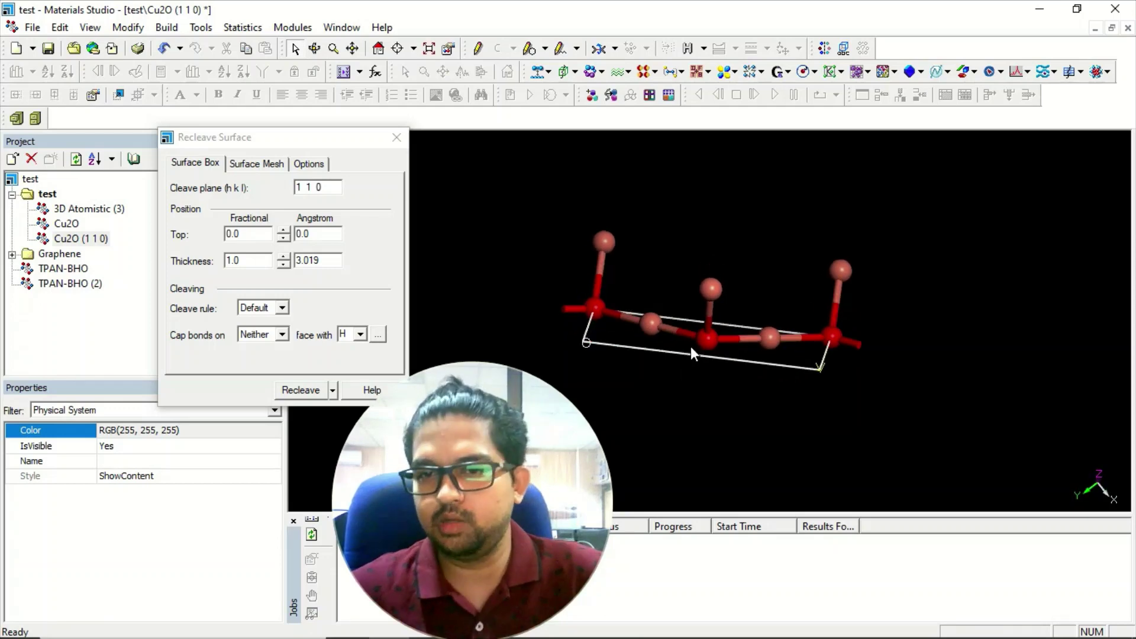
# Step: Display the Cu2O (1 1 0) surface with lattice U and V maximum set to 2
pyautogui.moveTo(608, 325)
pyautogui.mouseDown(button='right')
pyautogui.moveTo(599, 335)
pyautogui.moveTo(624, 332)
pyautogui.moveTo(612, 348)
pyautogui.mouseUp(button='right')
pyautogui.click(397, 139)
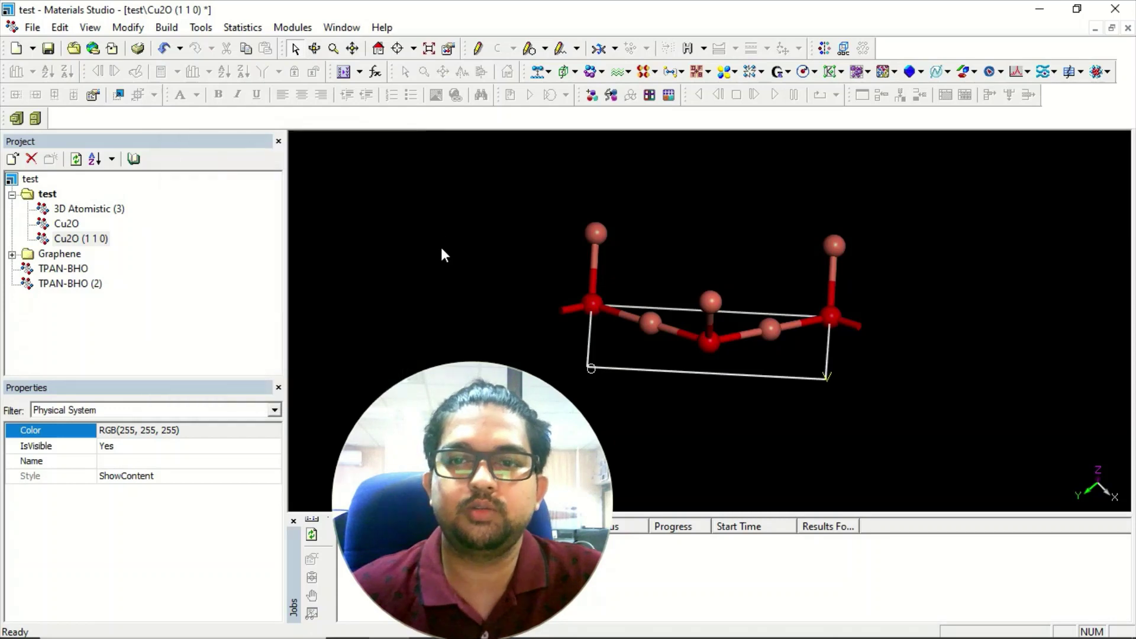
pyautogui.rightClick(350, 220)
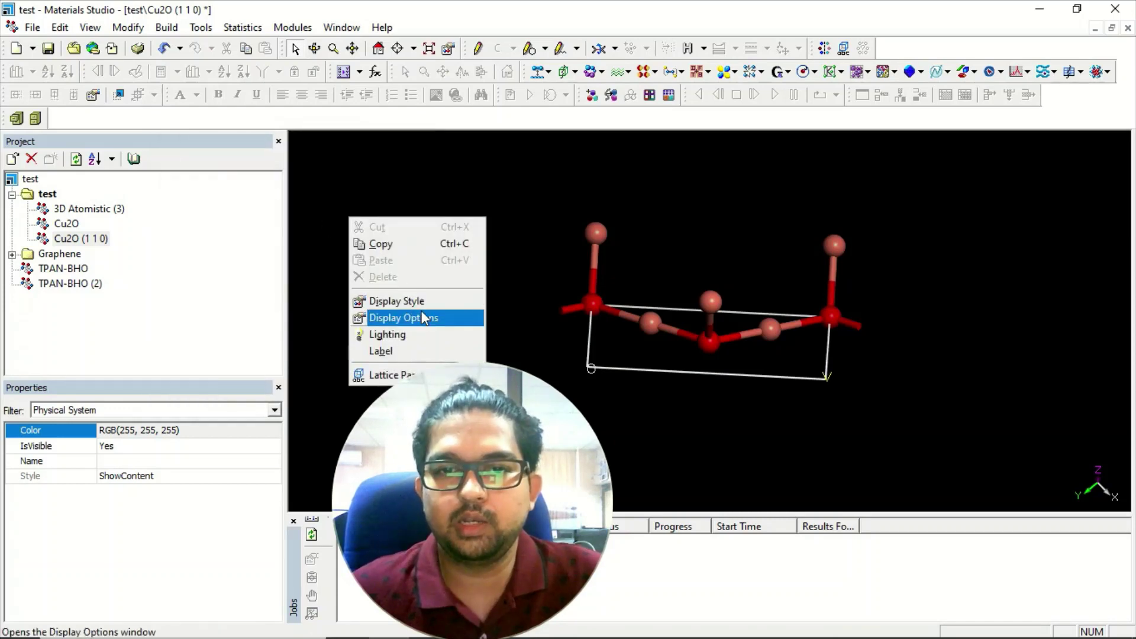
pyautogui.click(407, 298)
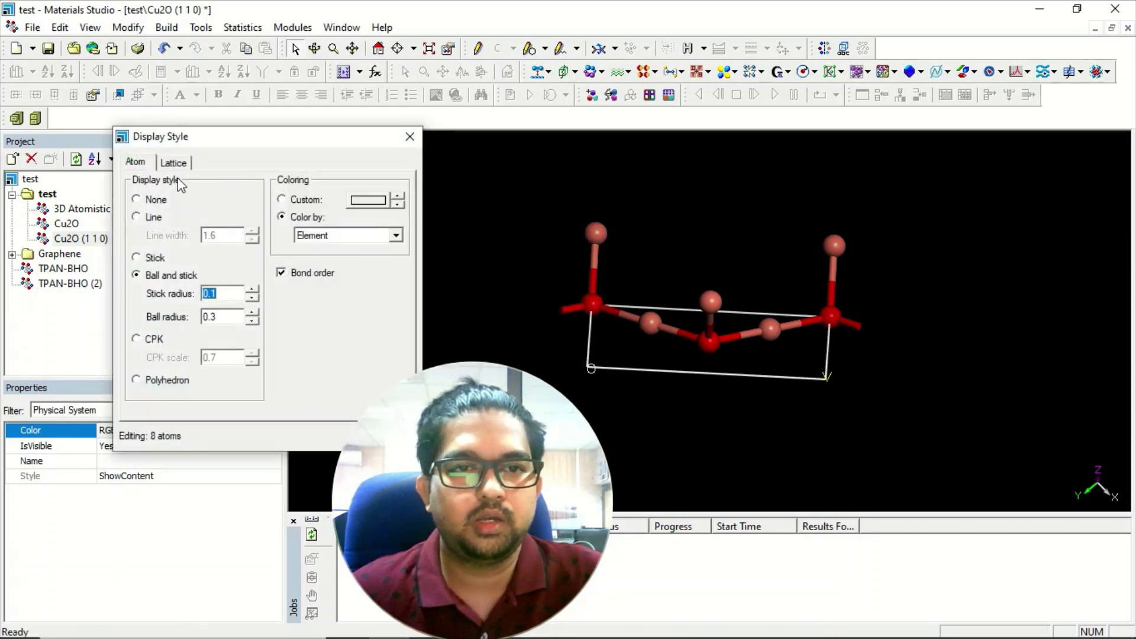
pyautogui.click(173, 162)
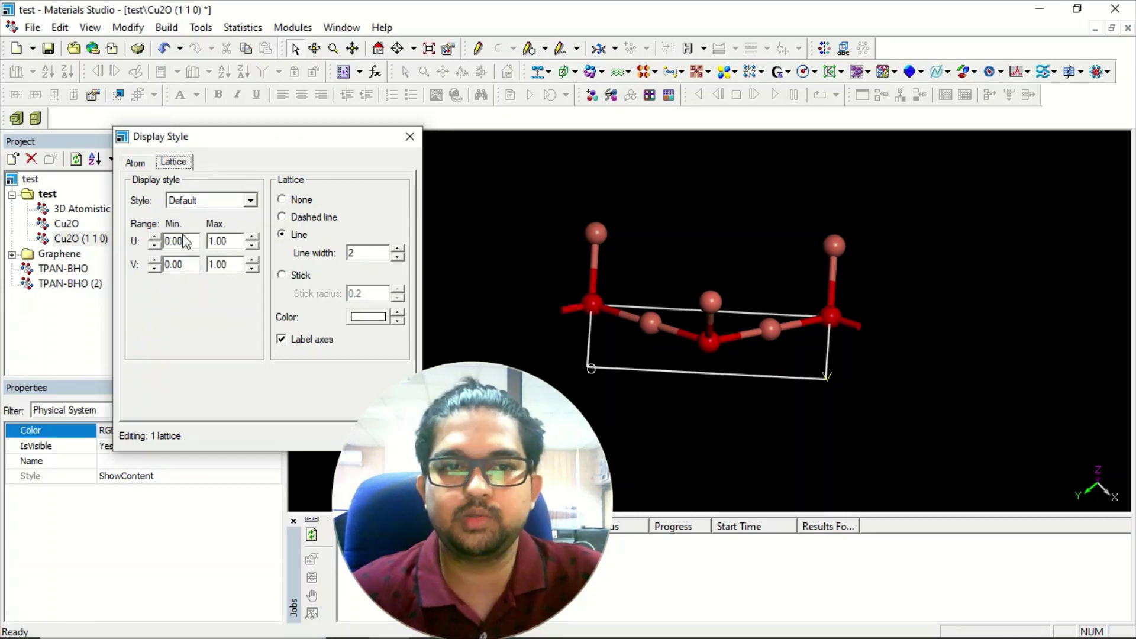
pyautogui.click(252, 237)
pyautogui.click(253, 261)
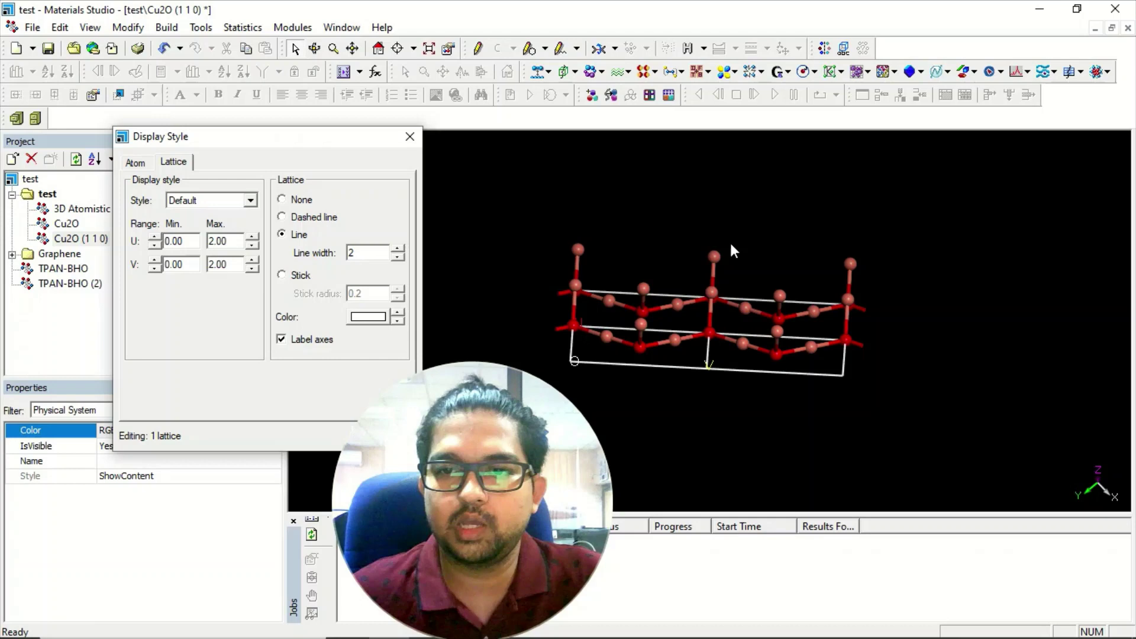
pyautogui.moveTo(732, 250); pyautogui.dragTo(733, 327, button='right')
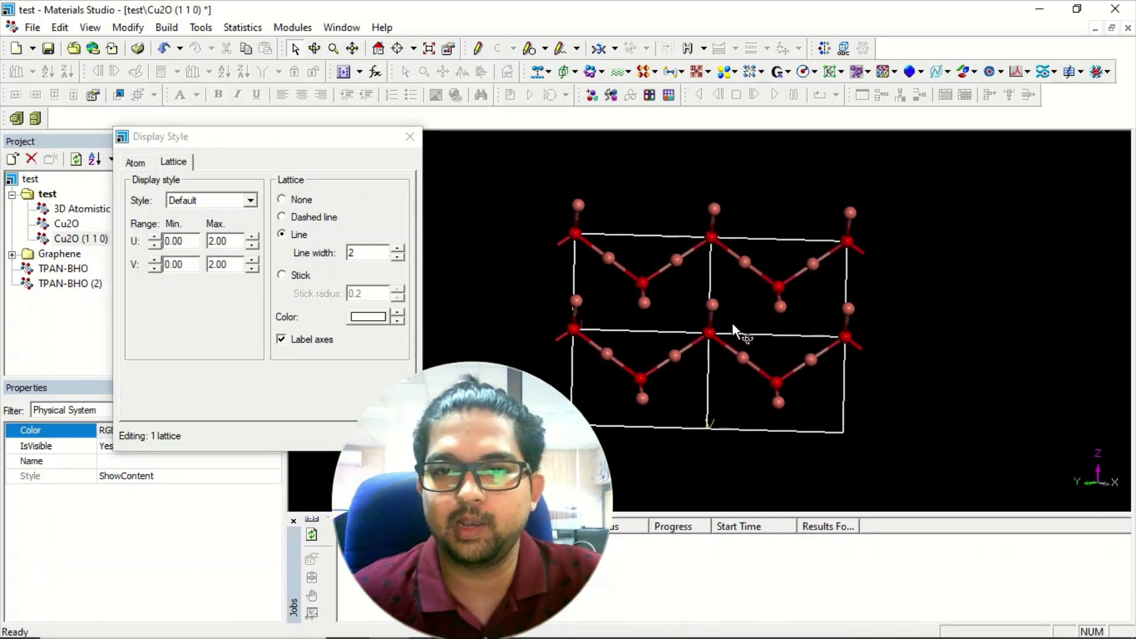
pyautogui.click(410, 137)
pyautogui.moveTo(730, 431); pyautogui.dragTo(712, 308, button='right')
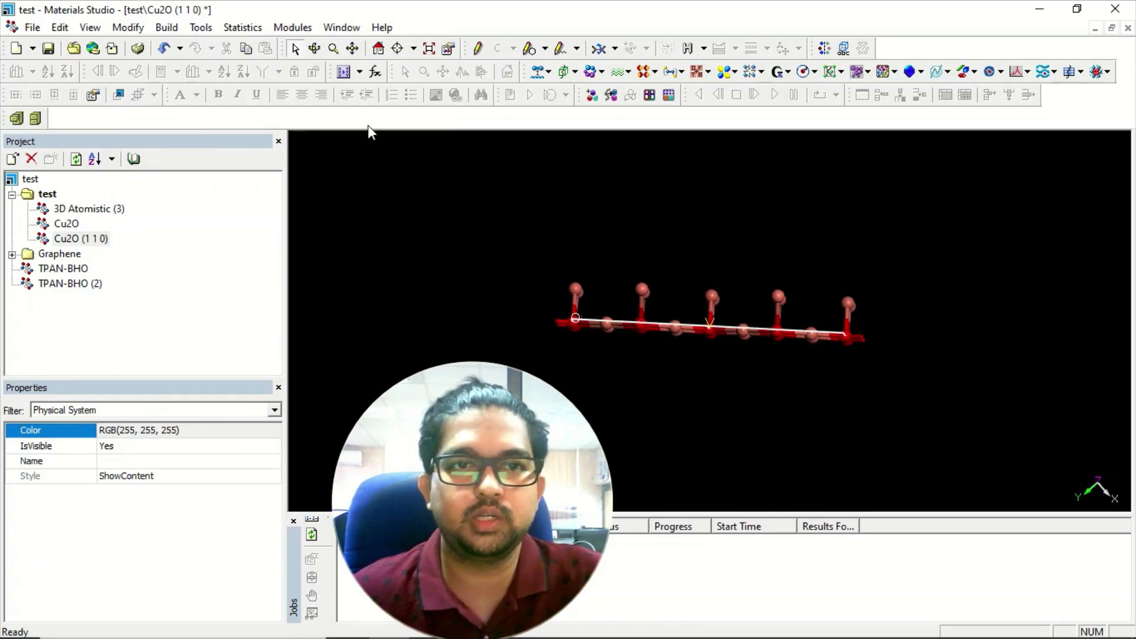
# Step: Build a vacuum slab on the Cu2O (1 1 0) surface with 15 Å vacuum thickness
pyautogui.click(168, 28)
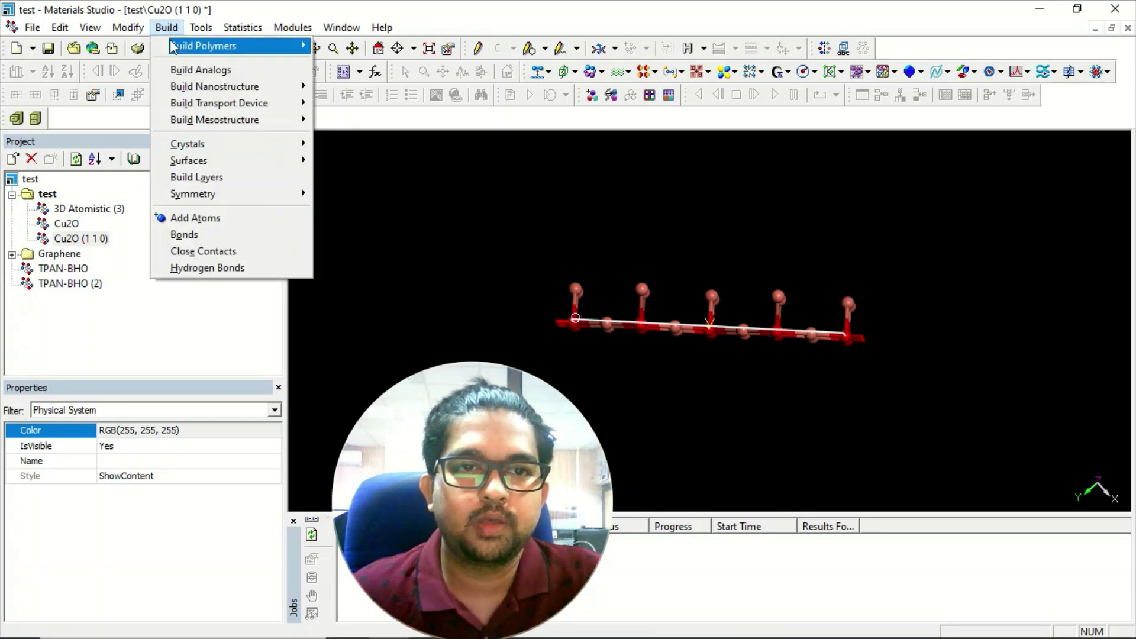
pyautogui.moveTo(220, 151)
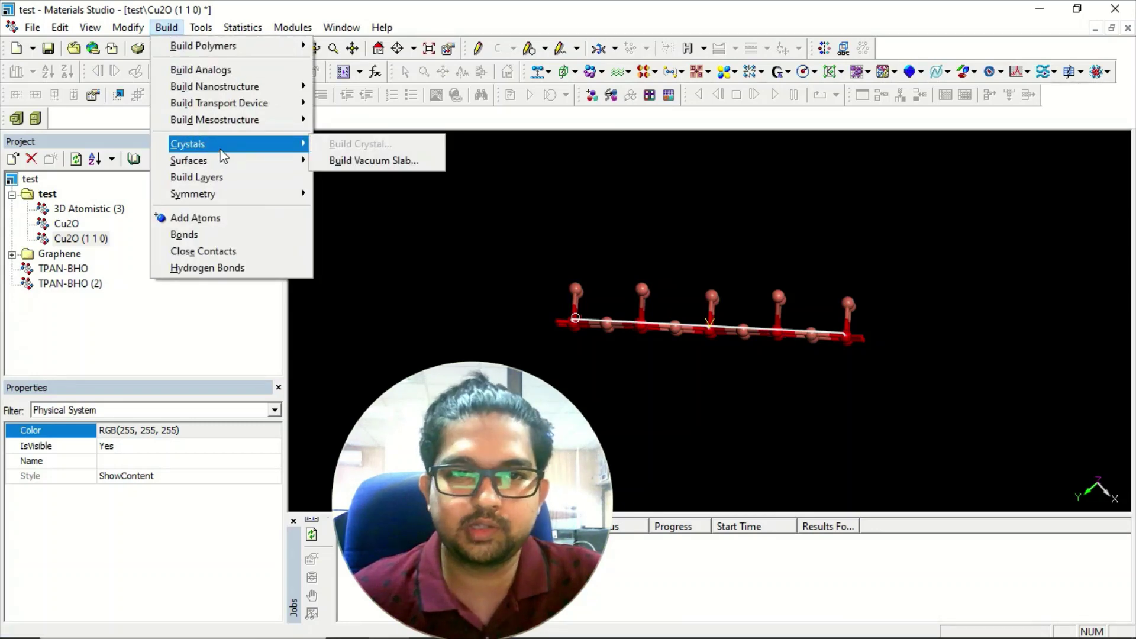
pyautogui.click(381, 162)
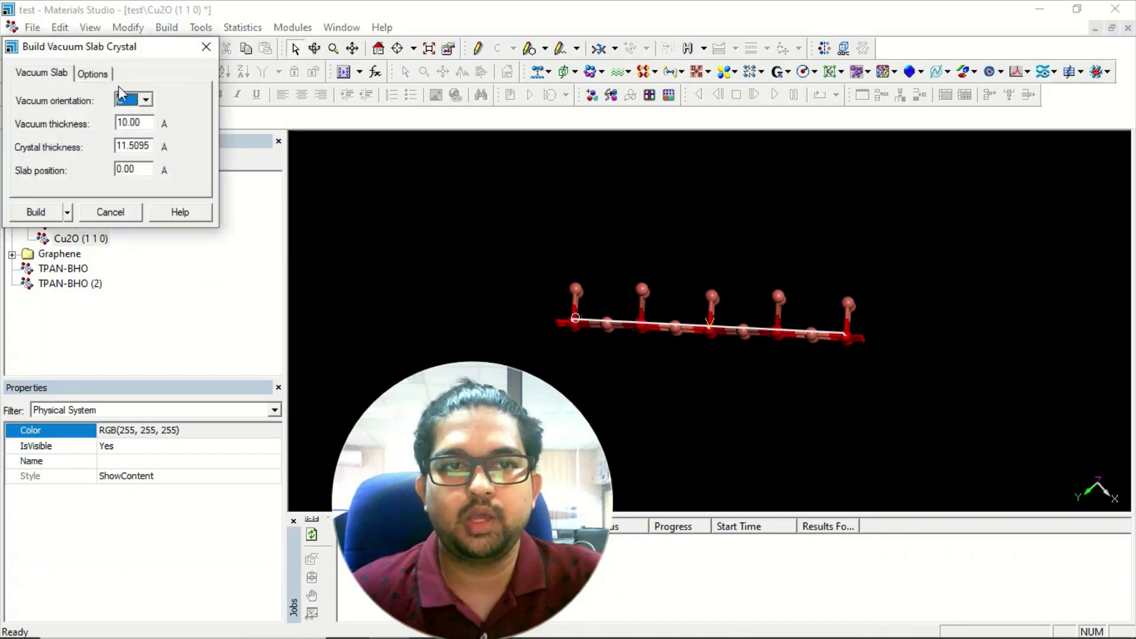
pyautogui.moveTo(151, 52); pyautogui.dragTo(306, 83)
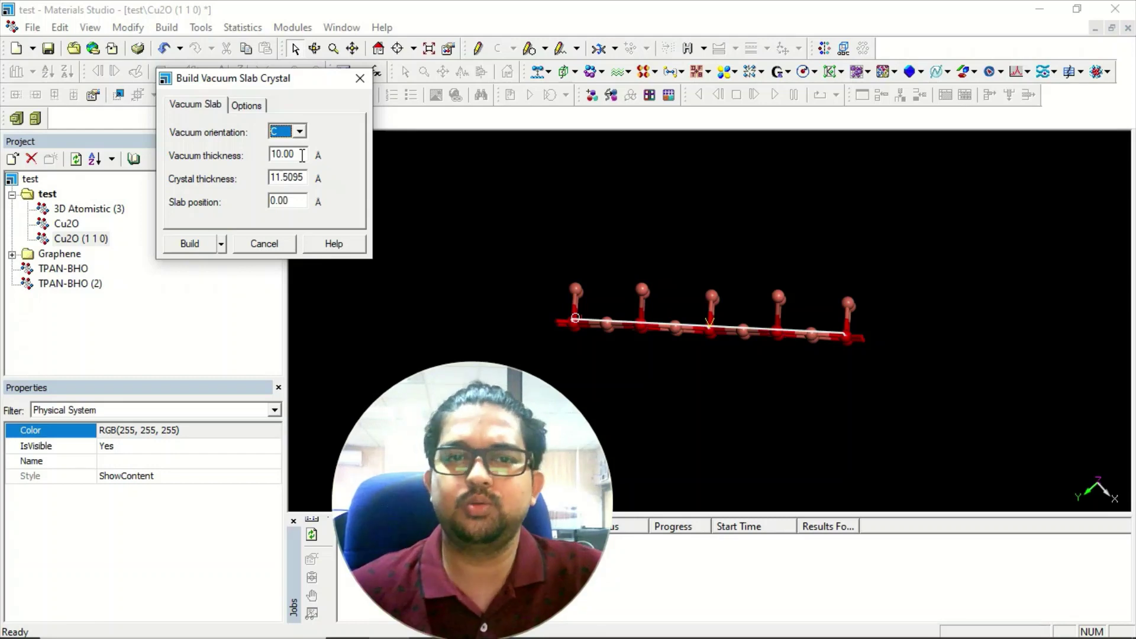
pyautogui.moveTo(303, 156); pyautogui.dragTo(256, 159)
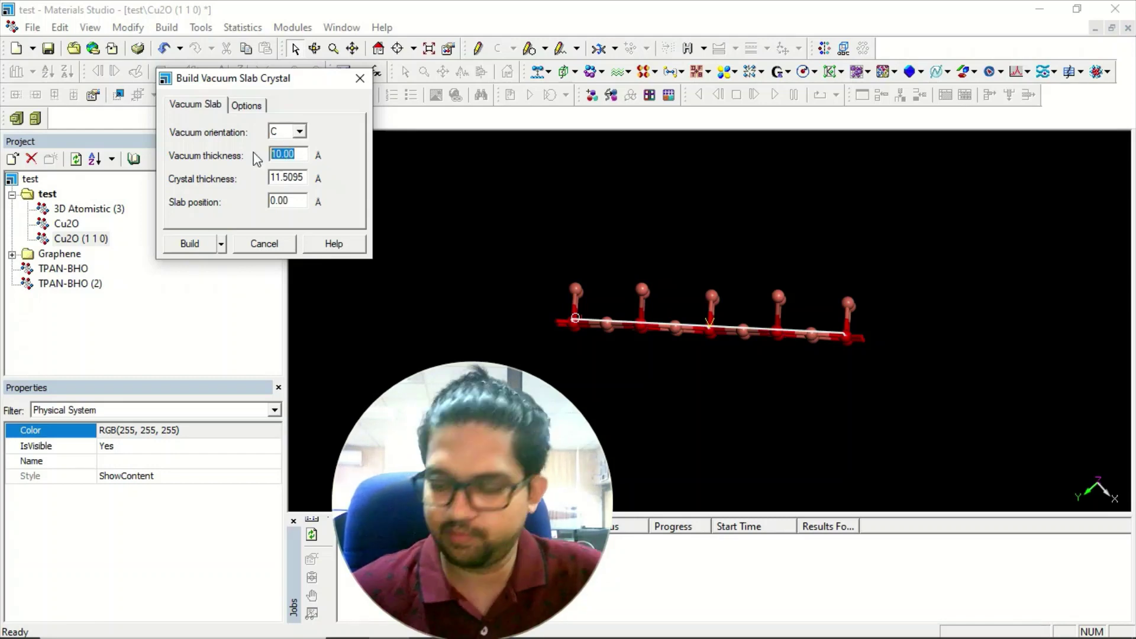
pyautogui.write('15')
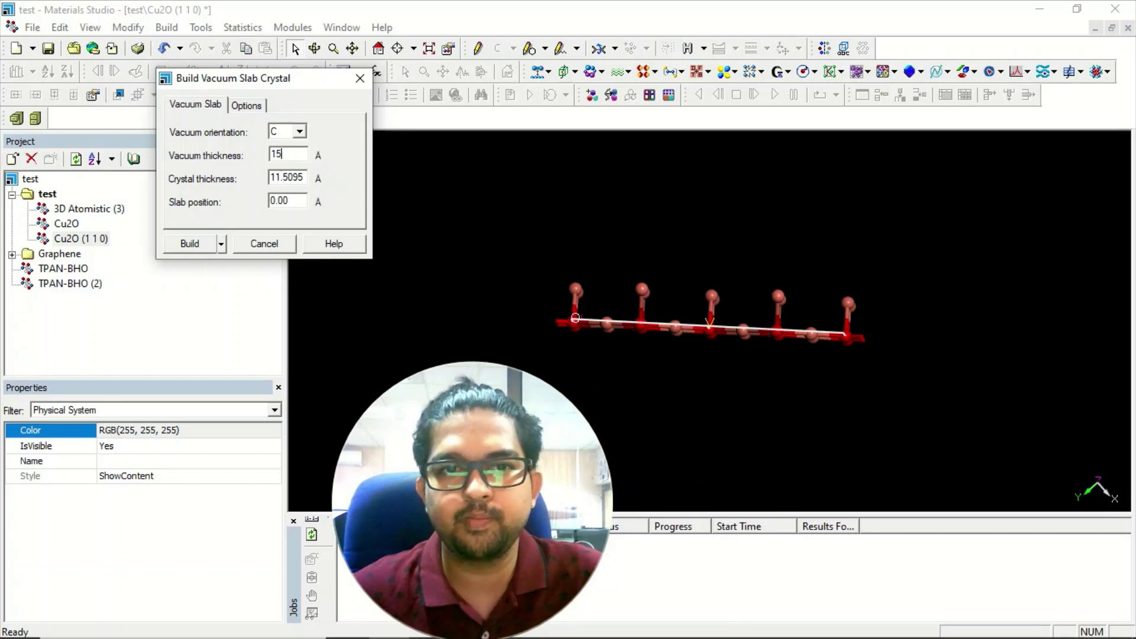
pyautogui.click(194, 243)
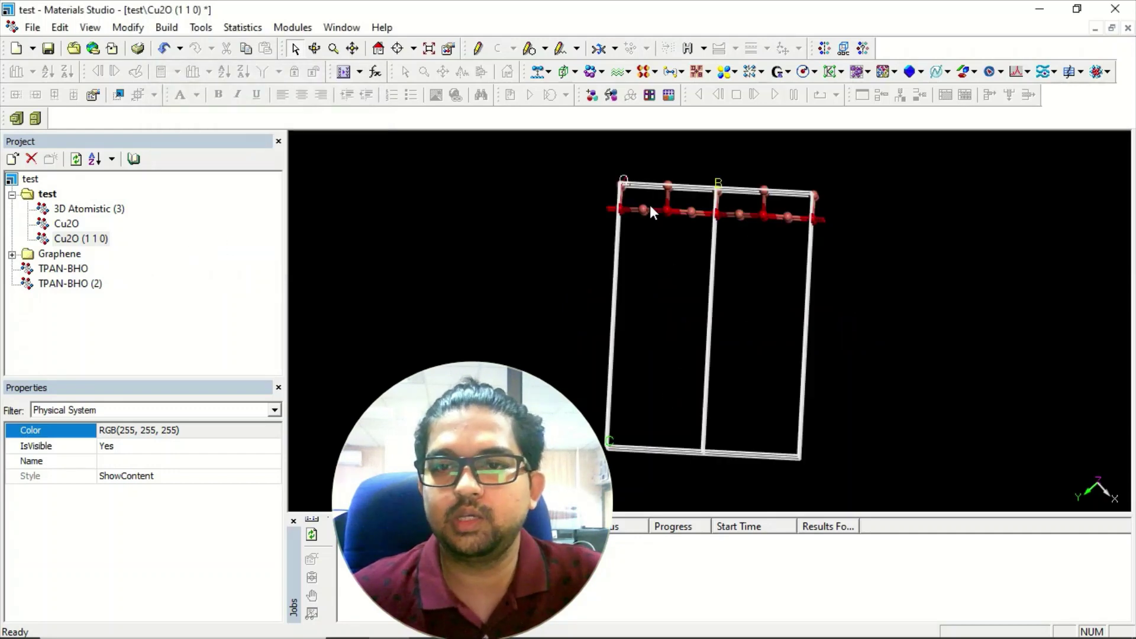
pyautogui.moveTo(792, 258); pyautogui.dragTo(457, 279, button='right')
# Step: Set the slab's cell origin to 0, 0, 0 in the advanced Lattice Parameters
pyautogui.rightClick(372, 288)
pyautogui.click(414, 408)
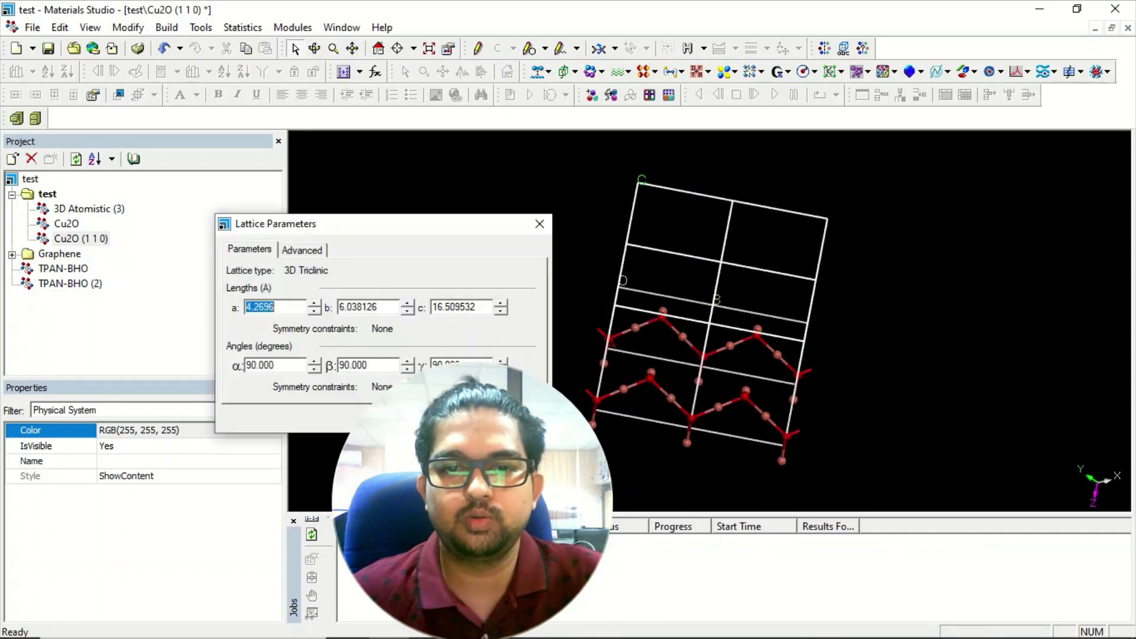
pyautogui.click(302, 249)
pyautogui.moveTo(353, 278); pyautogui.dragTo(314, 278)
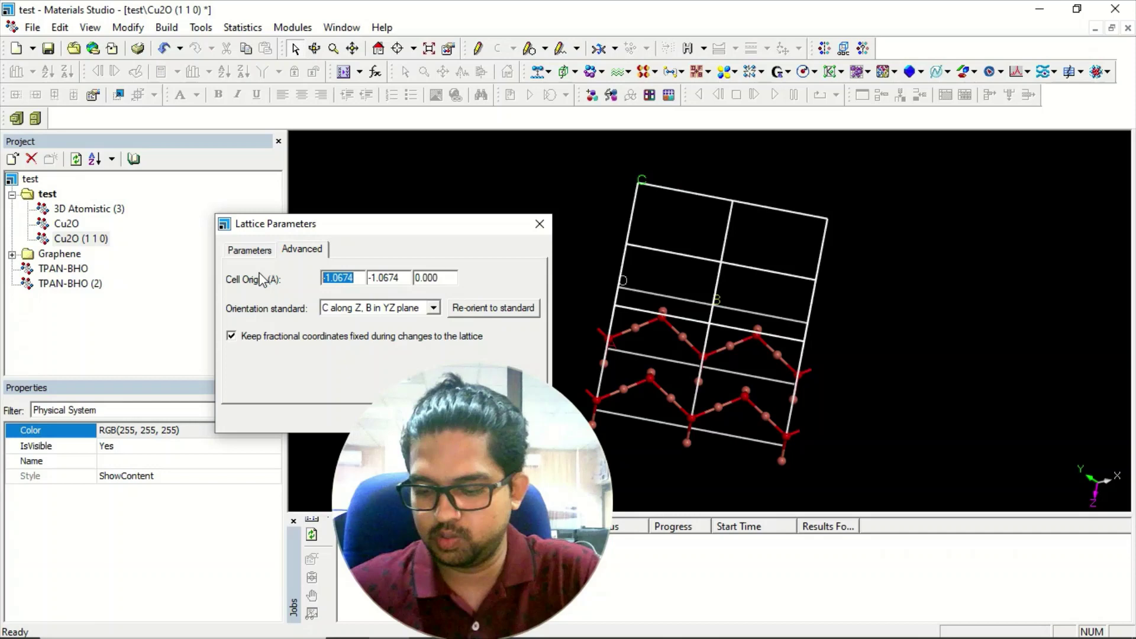
pyautogui.write('0')
pyautogui.press('Tab')
pyautogui.write('0')
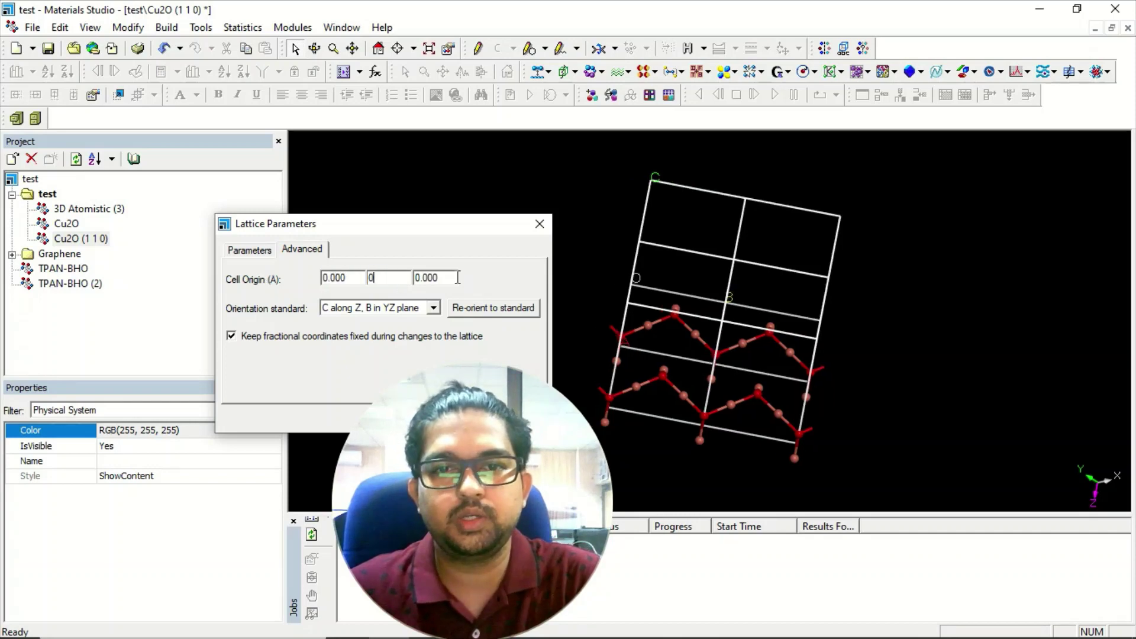
pyautogui.press('Tab')
pyautogui.write('0')
# Step: Re-orient the cell to standard orientation with C along Z
pyautogui.click(493, 307)
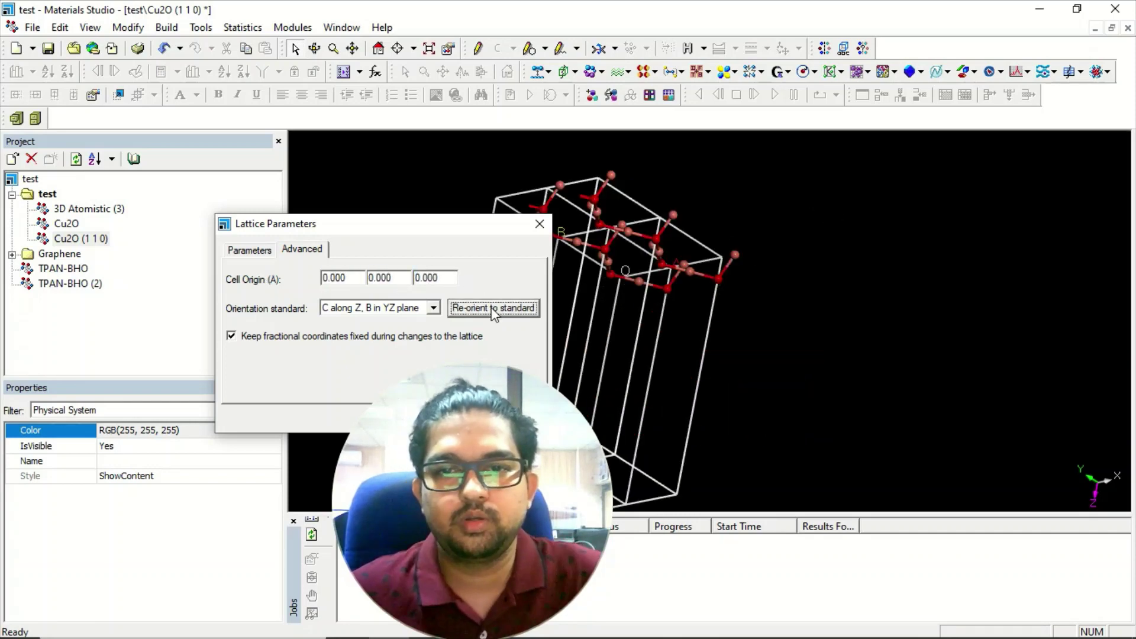
pyautogui.moveTo(688, 360); pyautogui.dragTo(706, 307, button='right')
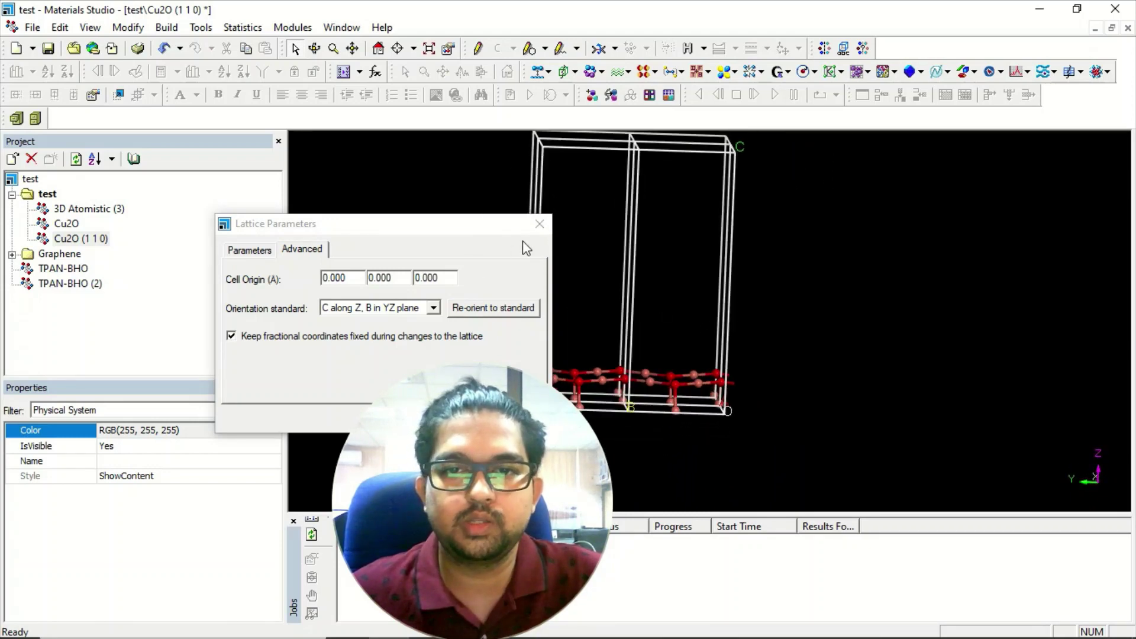
pyautogui.click(539, 224)
pyautogui.moveTo(600, 353)
pyautogui.mouseDown(button='right')
pyautogui.moveTo(631, 314)
pyautogui.moveTo(609, 355)
pyautogui.mouseUp(button='right')
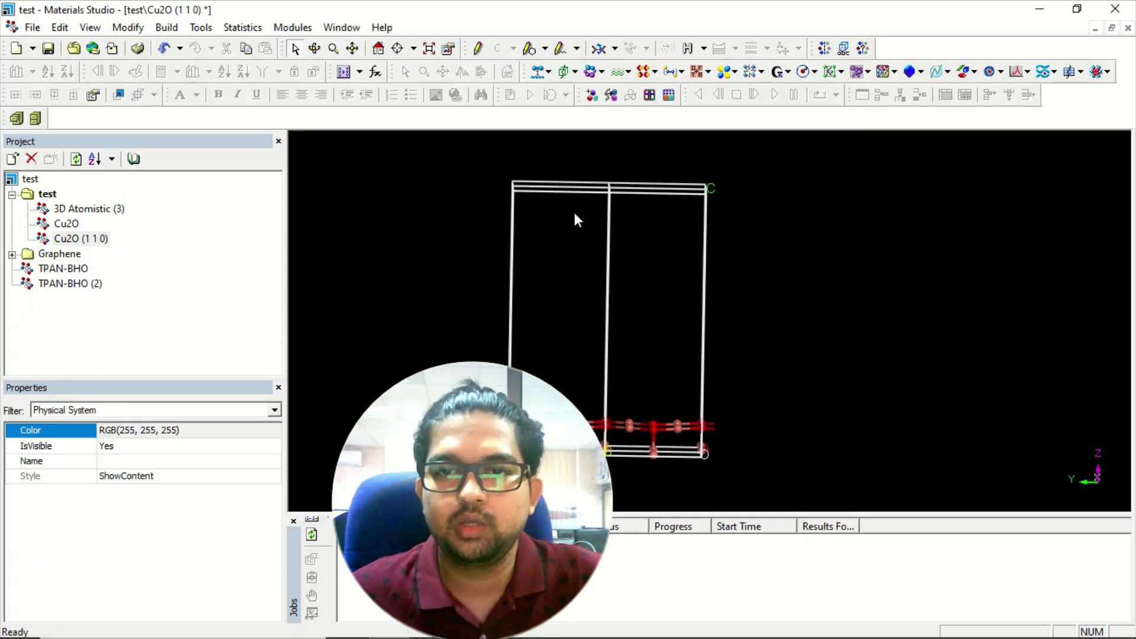